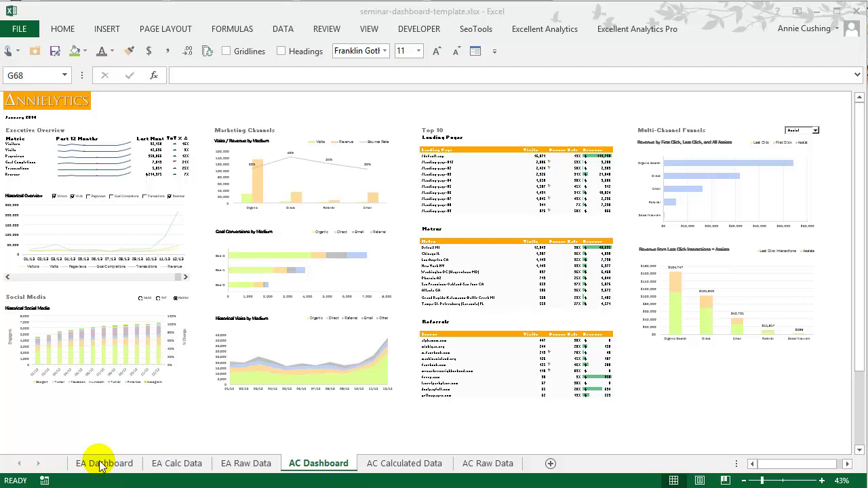
Visit the EA Dashboard sheet, then return to AC Dashboard and select an empty cell.
left_click(100, 466)
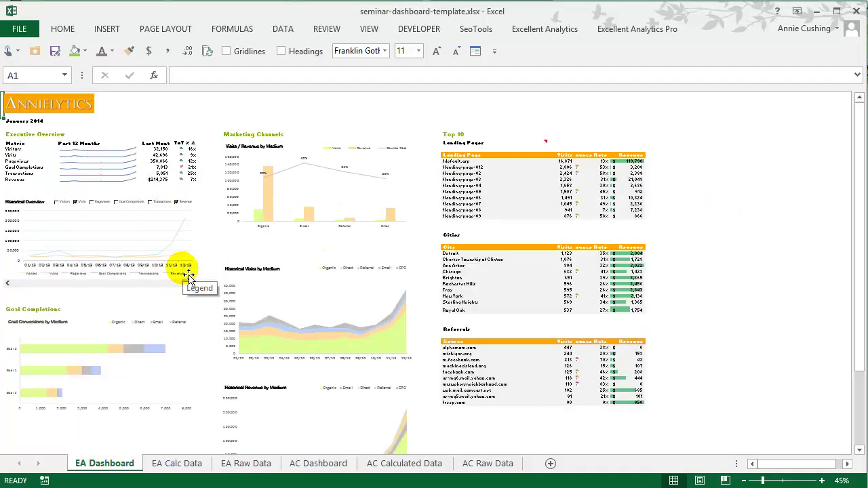
left_click(318, 463)
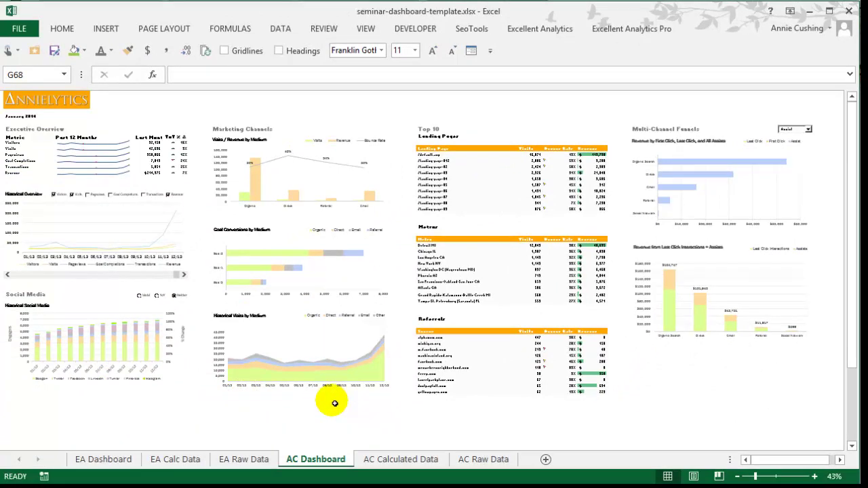
left_click(171, 407)
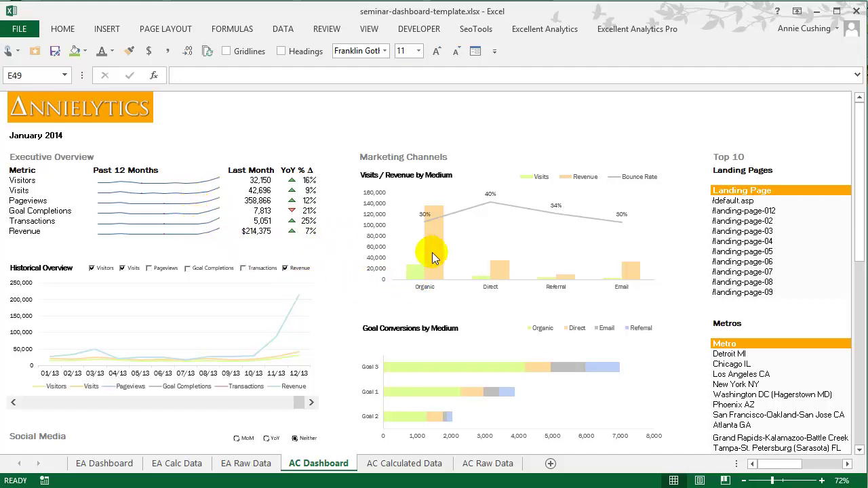
Zoom AC Dashboard to 72% and read the January 2014 Visits/Revenue and Goal Conversions charts.
mouse_move(438, 257)
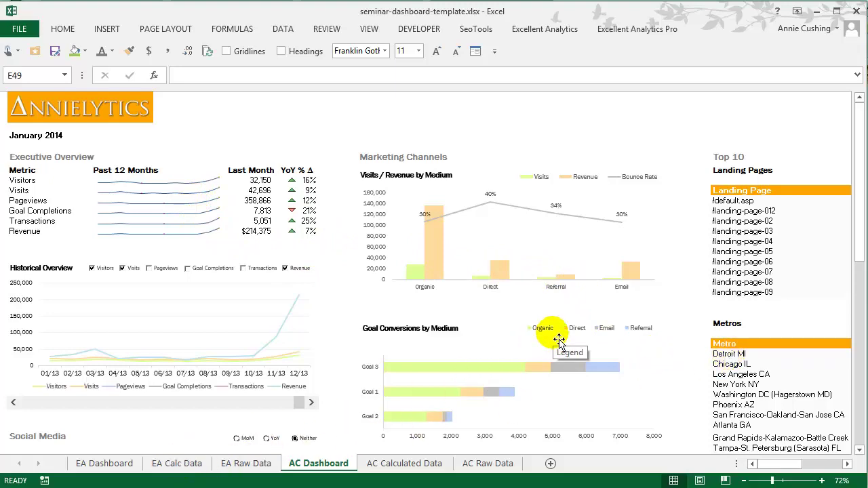
scroll(559, 340, "down", 1)
scroll(559, 339, "down", 5)
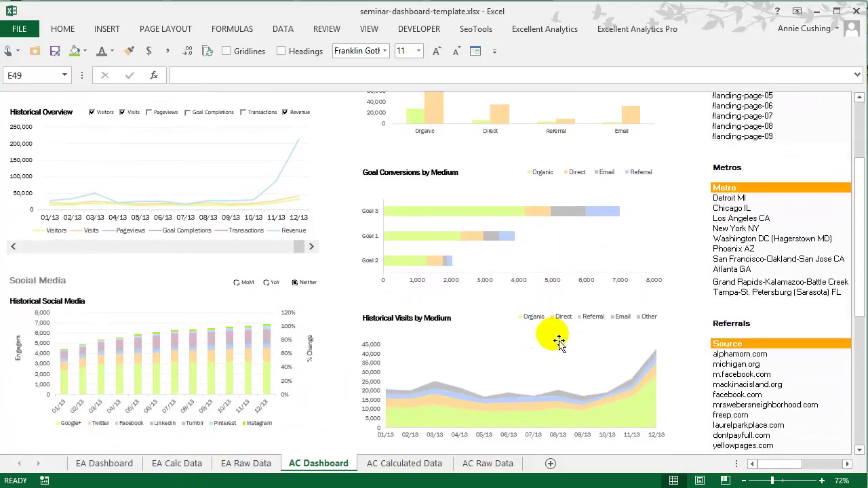
scroll(559, 342, "up", 5)
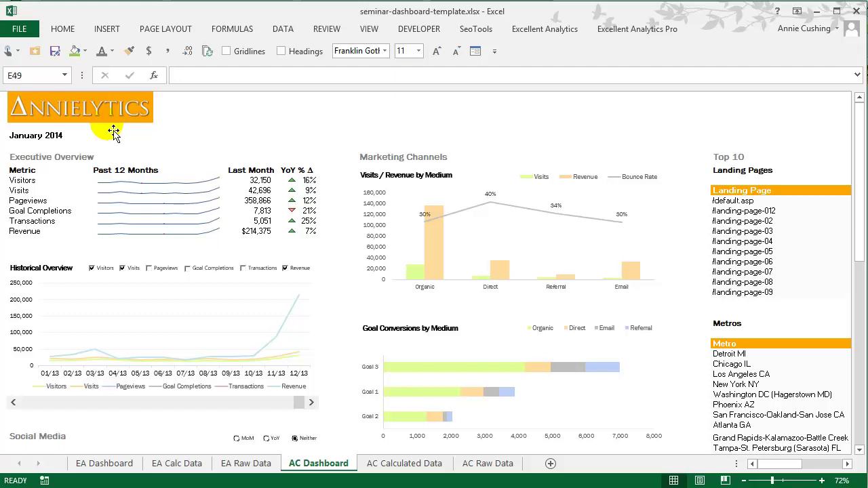
scroll(508, 262, "down", 2)
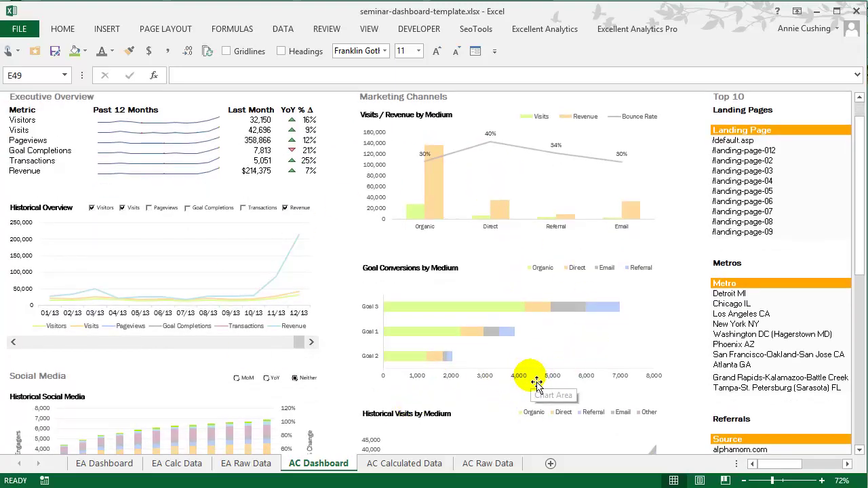
scroll(536, 383, "up", 2)
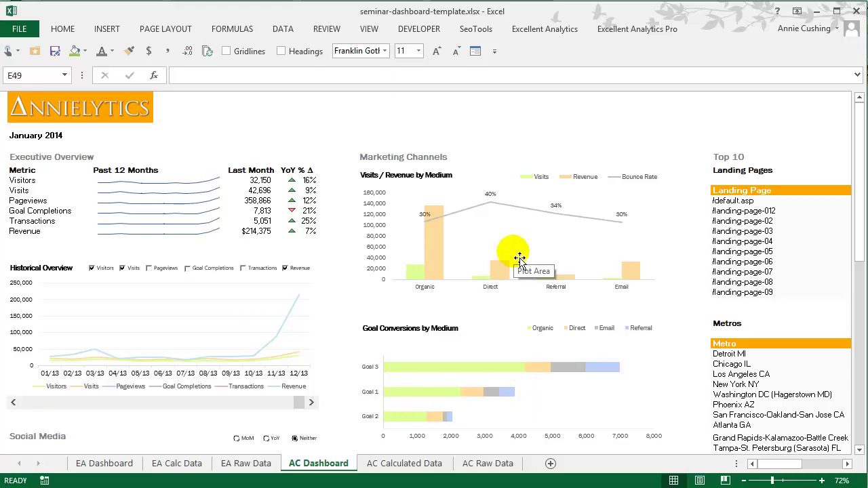
Zoom the sheet from 72% to 83% to fill the view with Executive Overview and Marketing Channels.
scroll(397, 345, "down", 4)
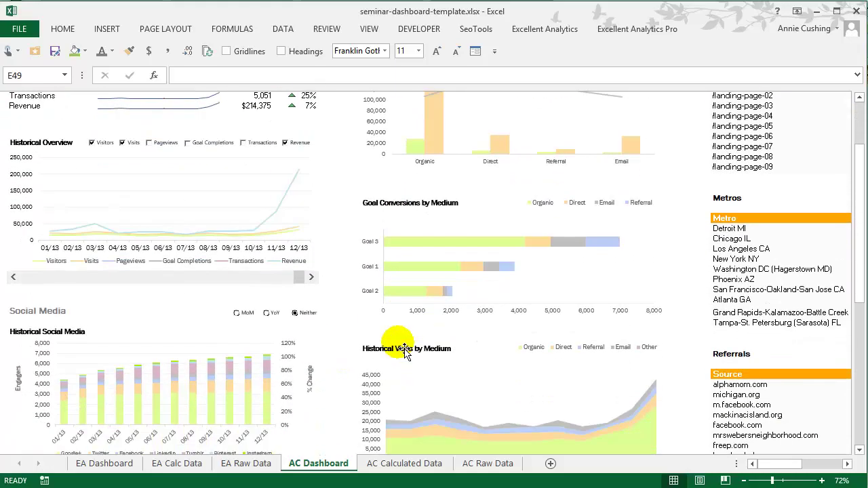
scroll(407, 348, "up", 4)
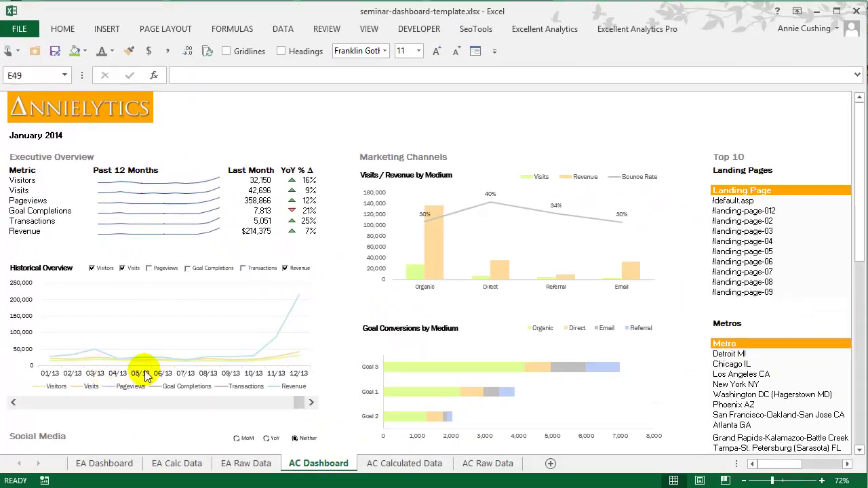
scroll(182, 344, "down", 3)
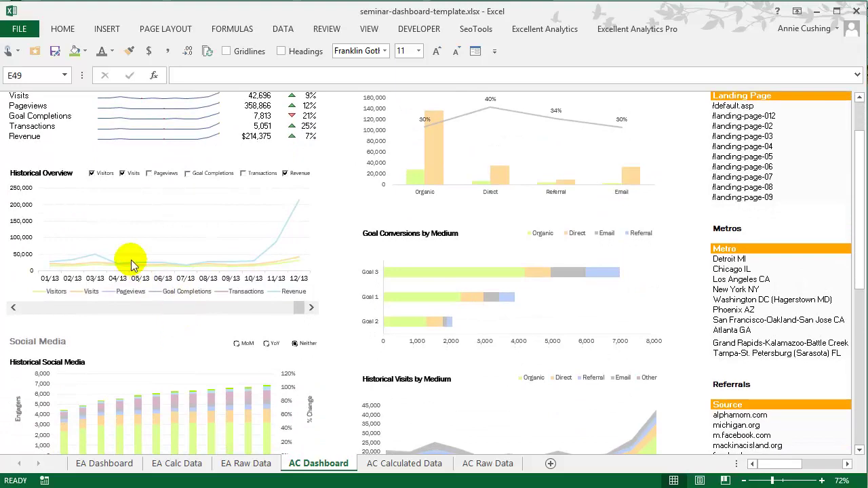
scroll(131, 260, "up", 2, "ctrl")
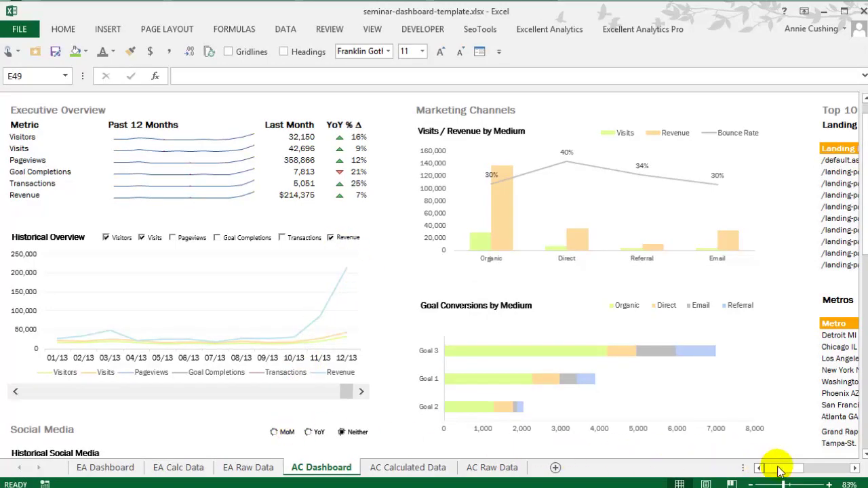
Move the Historical Overview chart back two years to plot 01/11 through 12/11.
left_click_drag(779, 468, 713, 468)
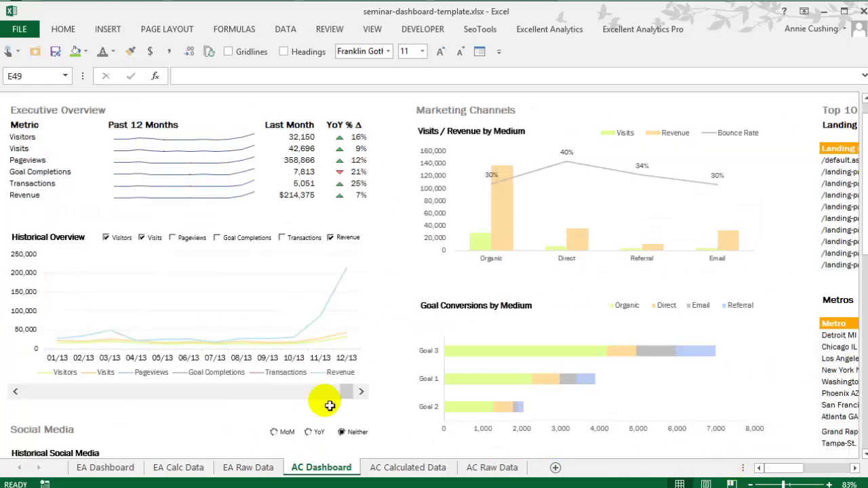
left_click(64, 397)
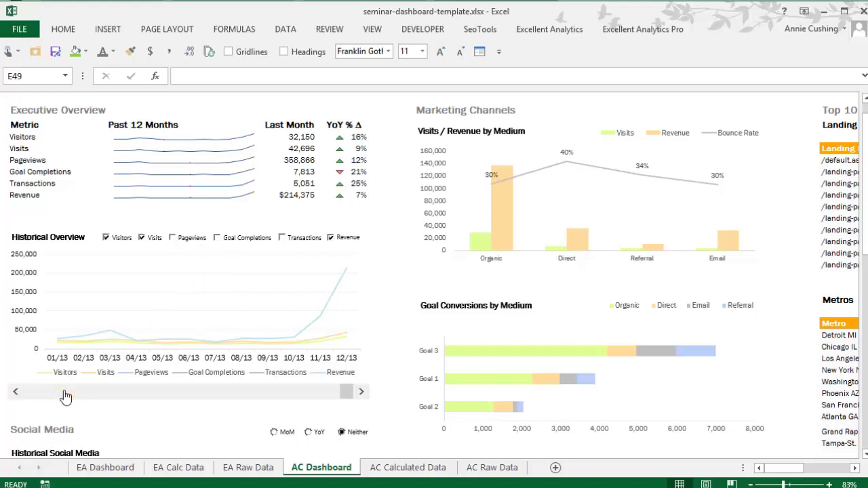
left_click(65, 397)
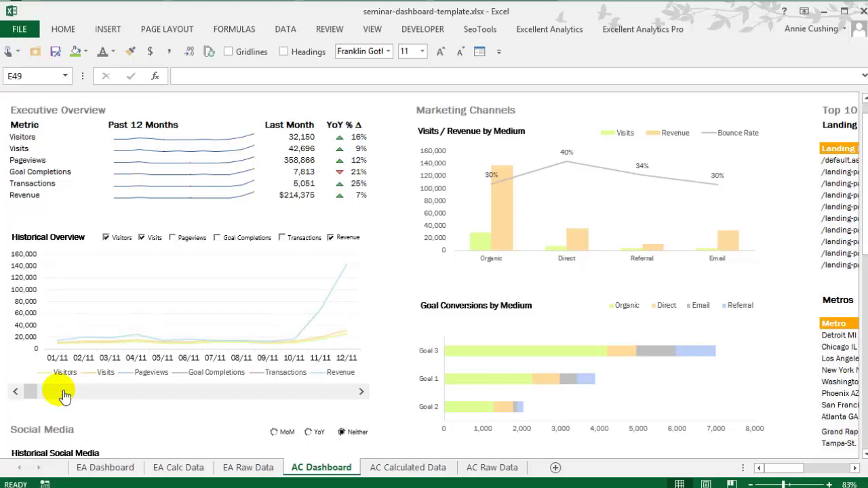
scroll(122, 368, "down", 3)
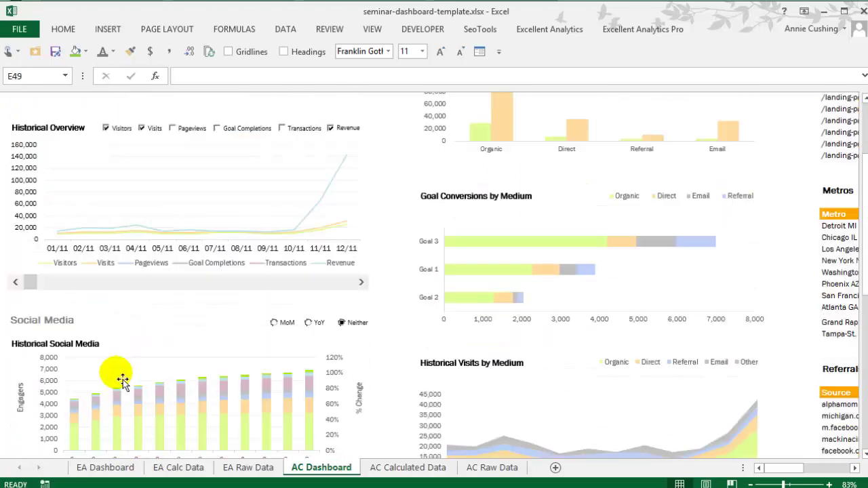
scroll(119, 376, "down", 2)
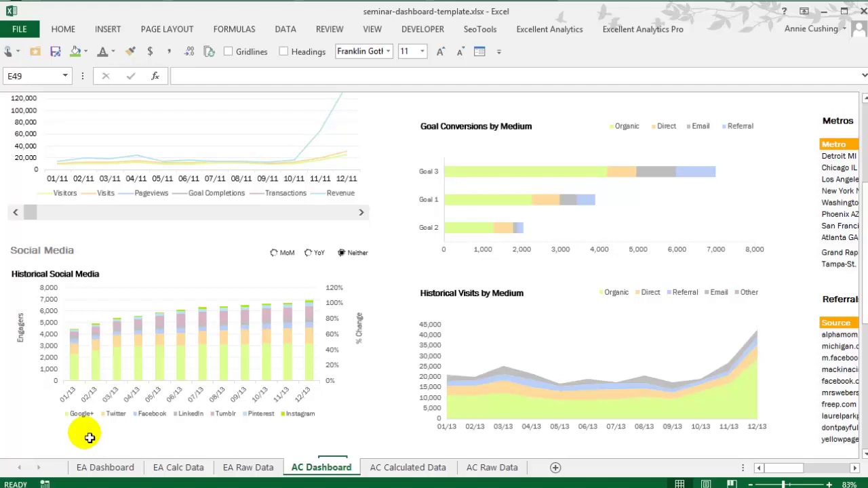
left_click(275, 253)
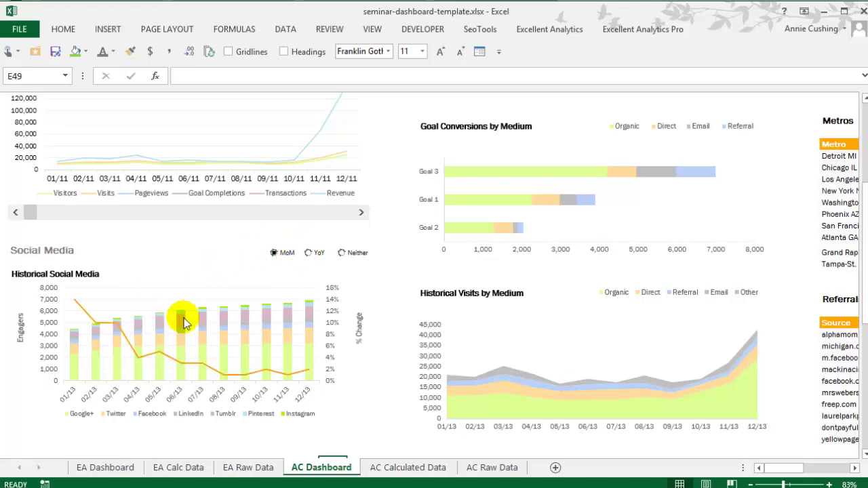
left_click(311, 254)
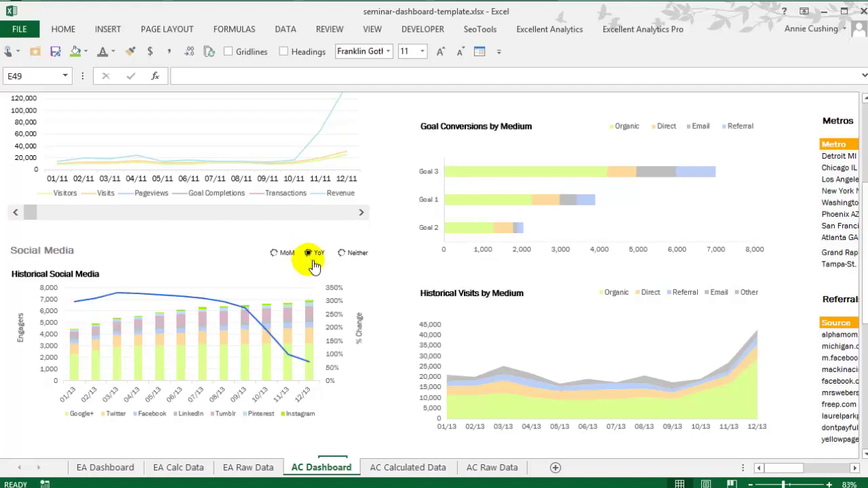
left_click(345, 254)
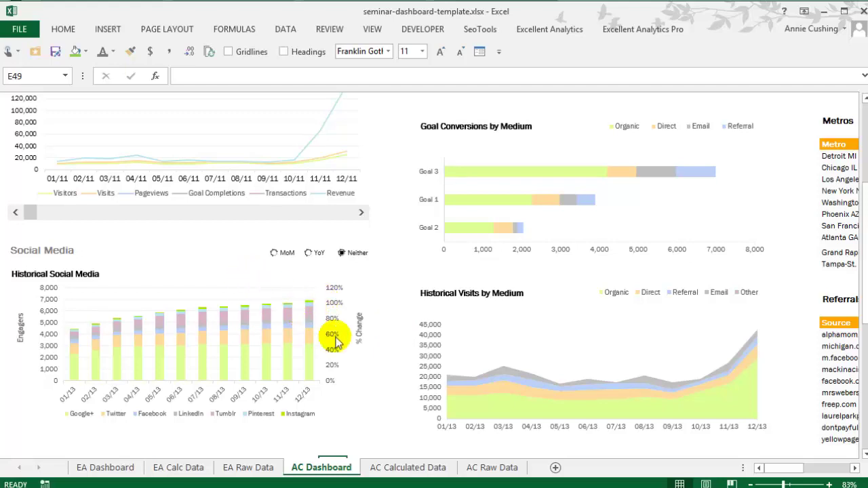
scroll(374, 359, "up", 1)
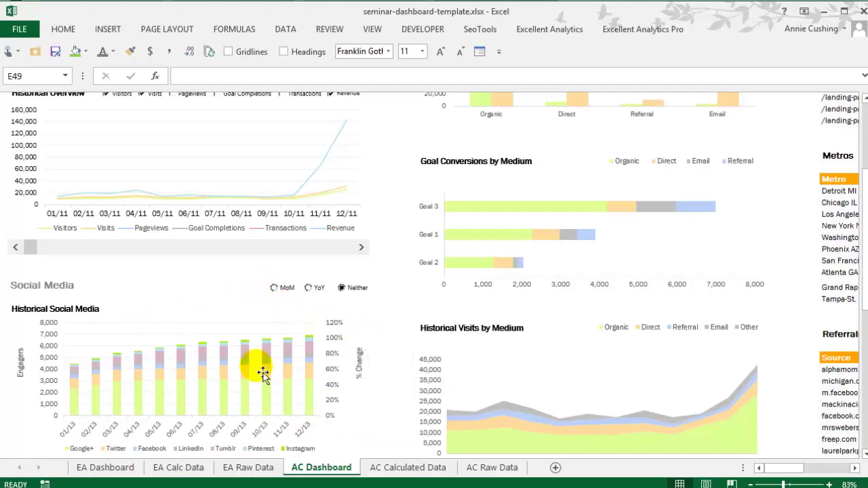
scroll(397, 364, "up", 1)
scroll(397, 363, "up", 5)
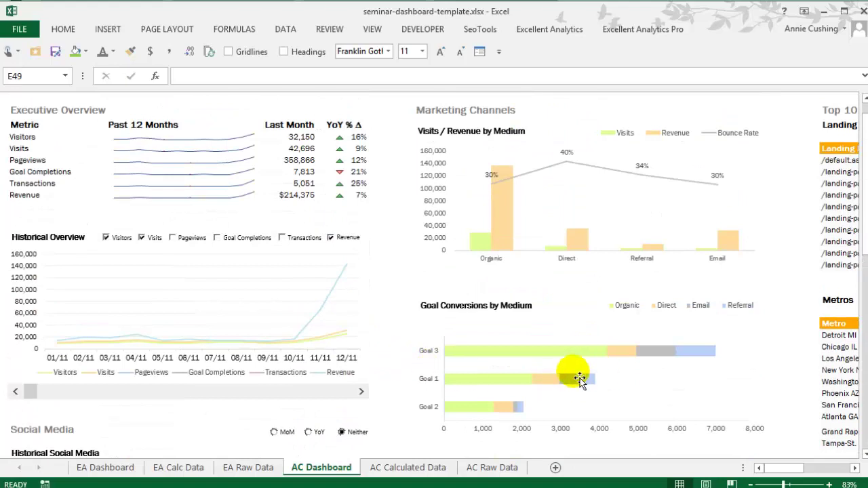
left_click_drag(778, 470, 791, 469)
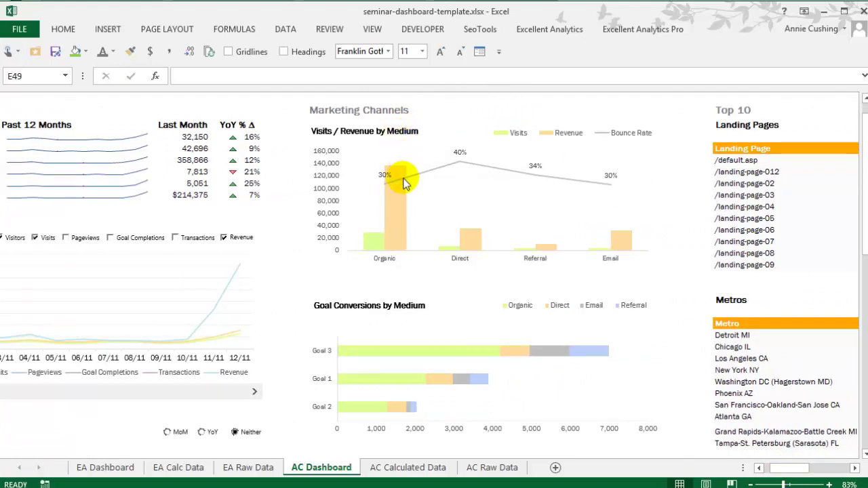
mouse_move(403, 190)
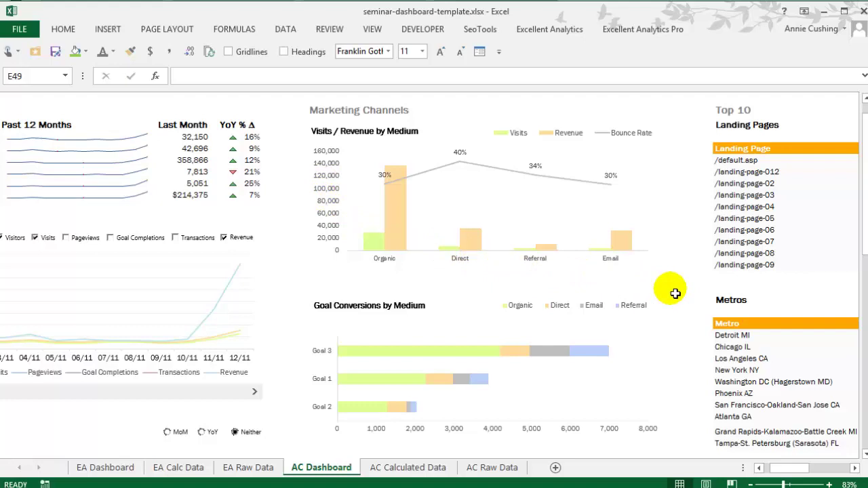
scroll(675, 293, "down", 1)
scroll(676, 293, "up", 1)
scroll(676, 293, "down", 1)
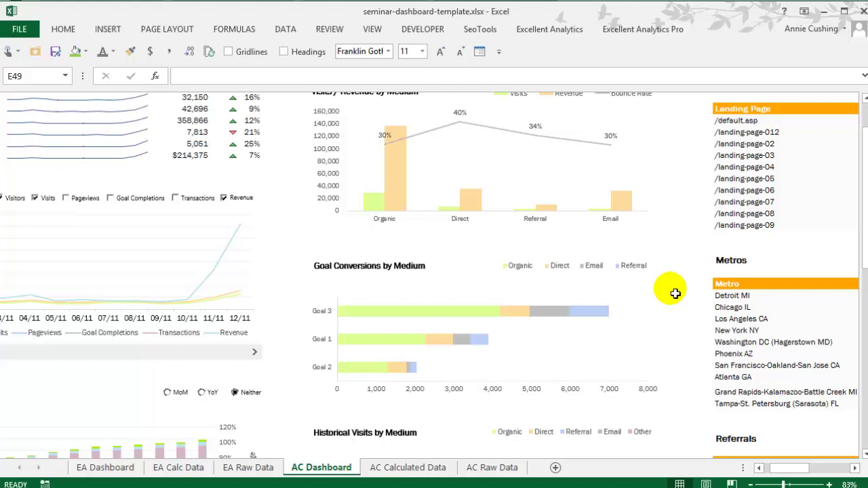
scroll(676, 293, "up", 2)
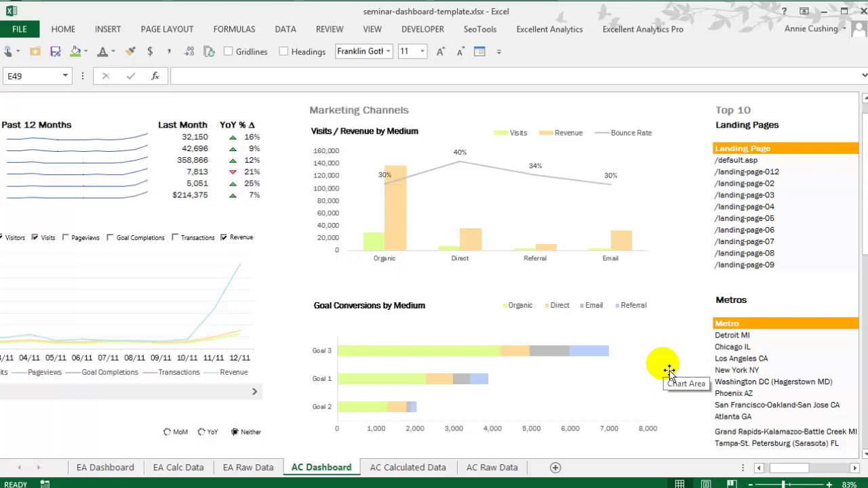
scroll(669, 371, "down", 5)
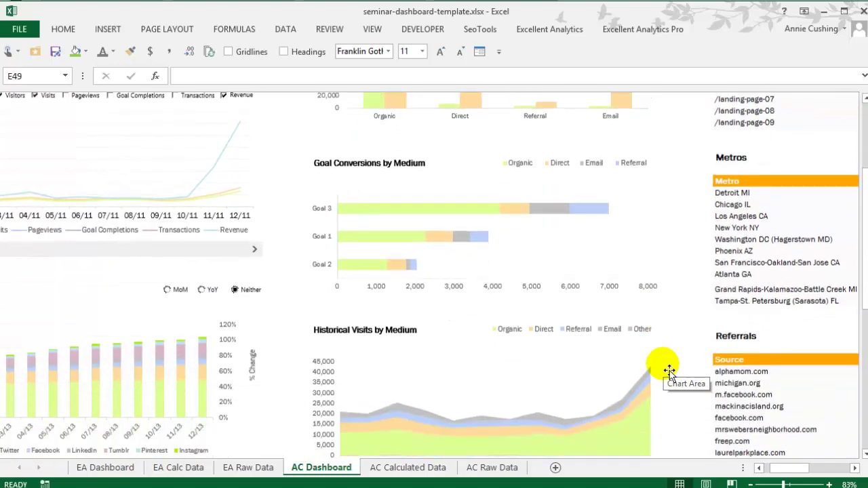
scroll(670, 371, "down", 1)
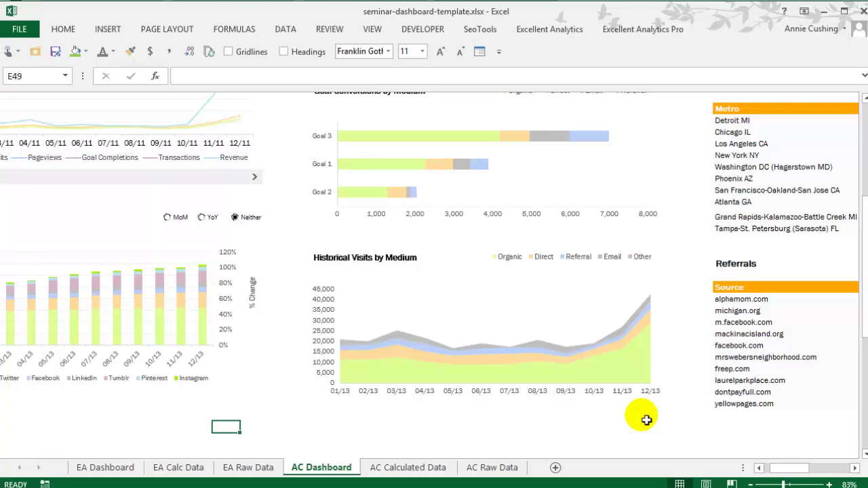
scroll(647, 420, "up", 8)
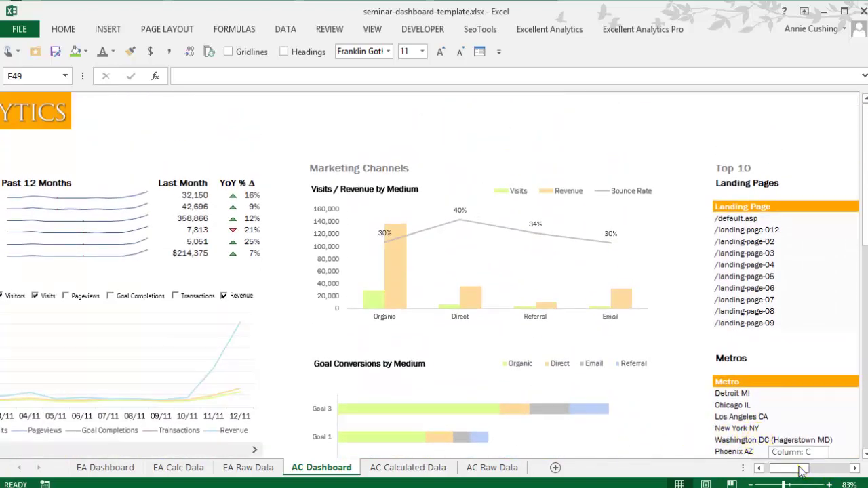
left_click_drag(781, 469, 830, 470)
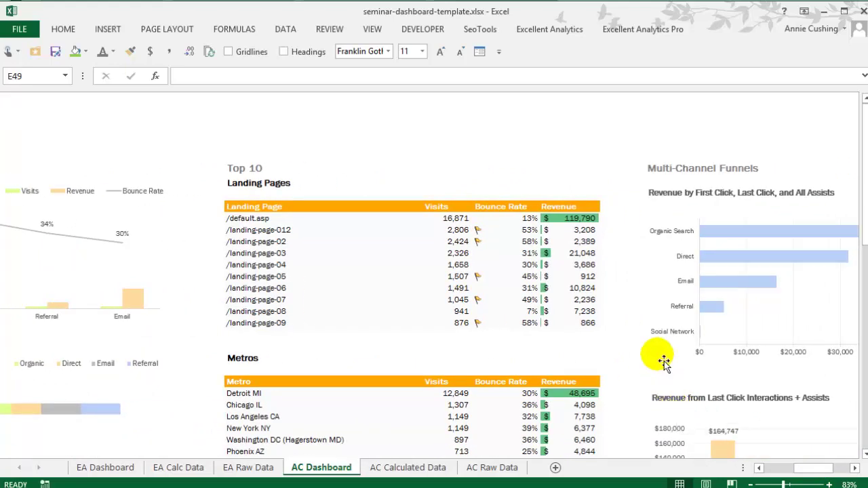
scroll(622, 305, "down", 4)
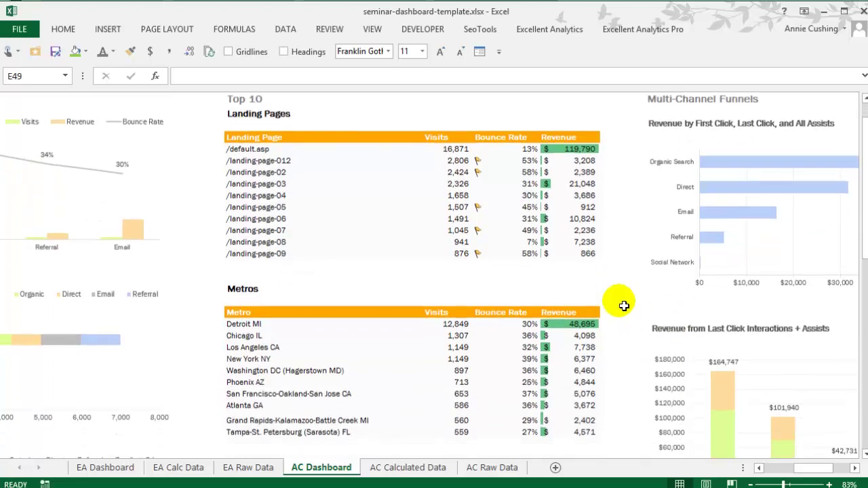
scroll(624, 309, "up", 4)
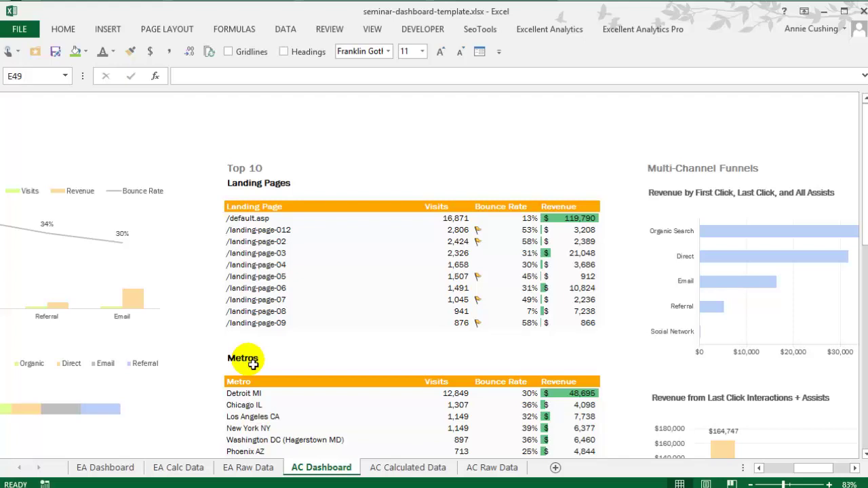
scroll(252, 364, "down", 2)
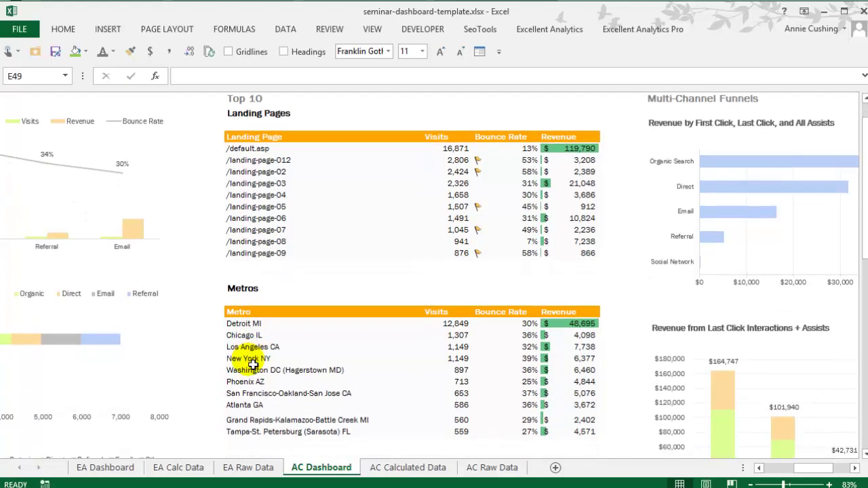
scroll(252, 364, "up", 2)
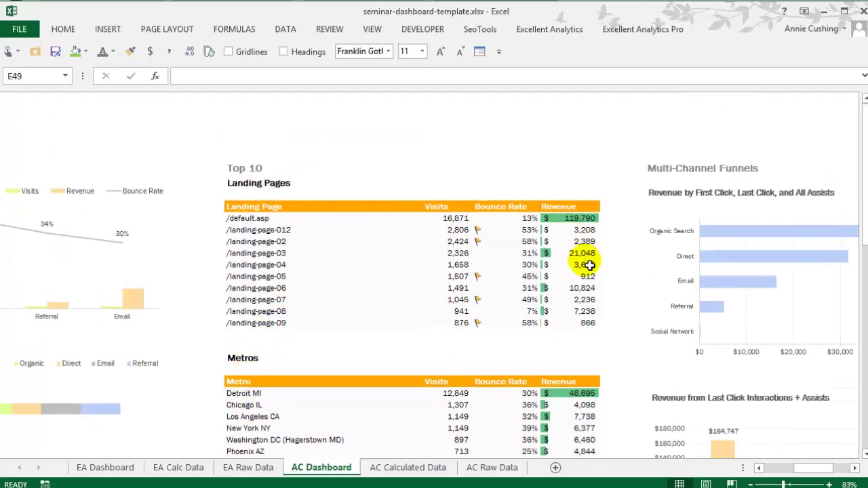
scroll(570, 332, "down", 2)
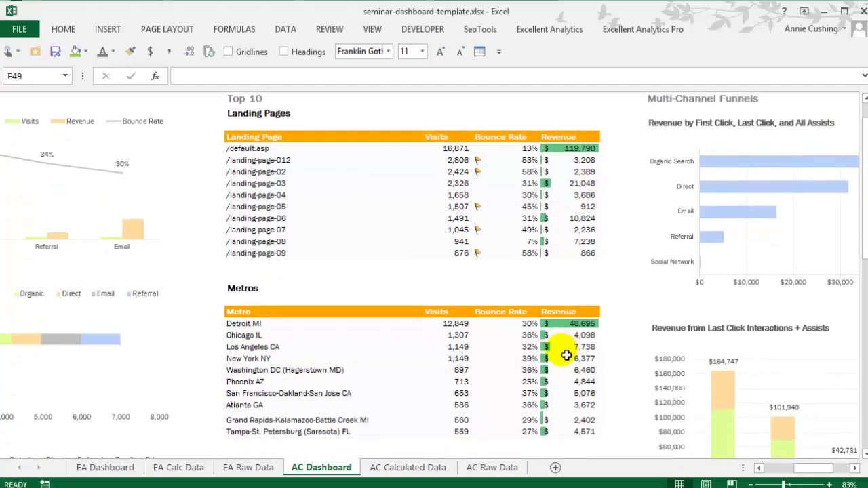
scroll(566, 372, "down", 3)
scroll(565, 368, "down", 4)
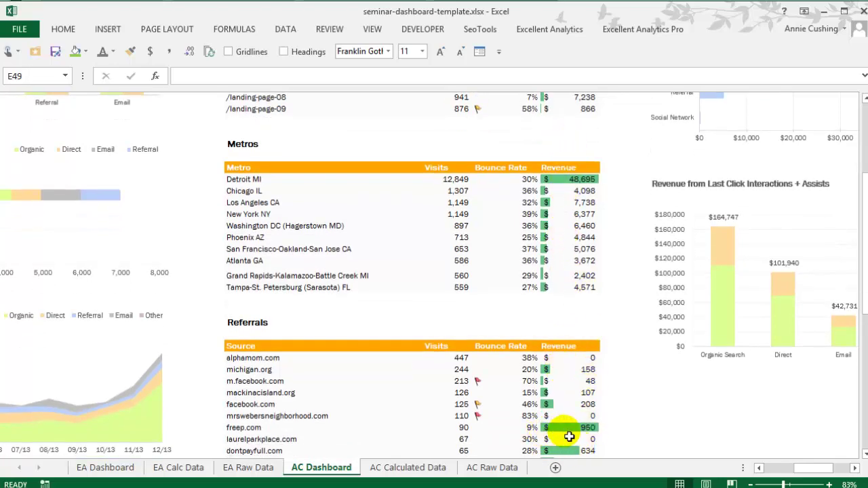
scroll(570, 437, "up", 4)
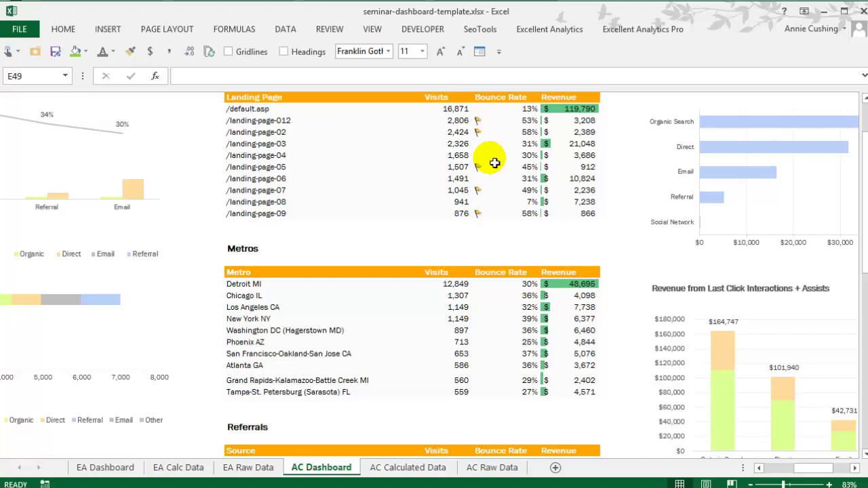
scroll(492, 204, "down", 4)
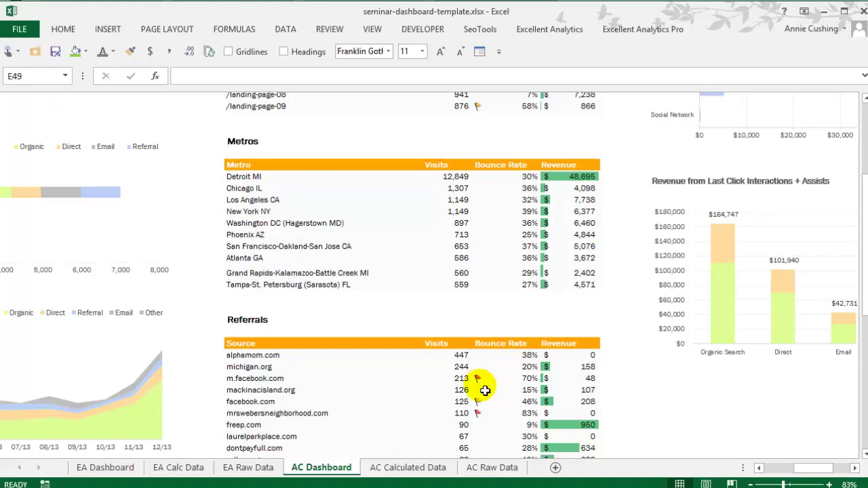
scroll(485, 392, "up", 3)
scroll(485, 391, "up", 3)
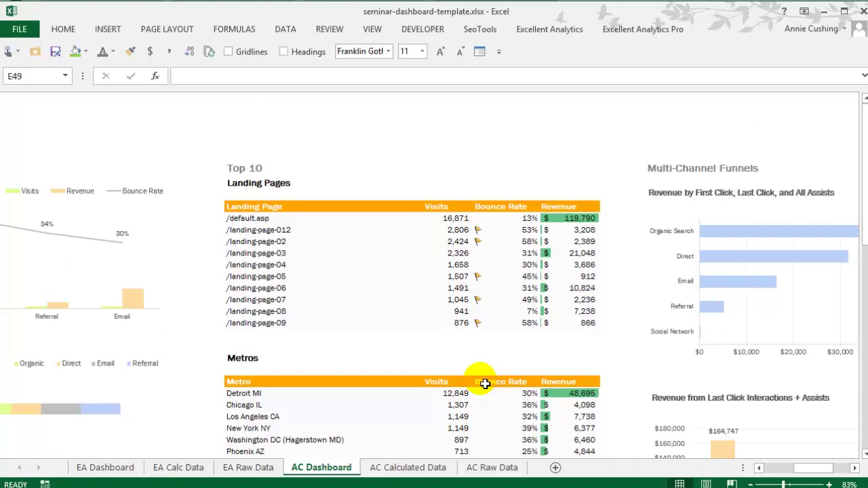
scroll(484, 382, "down", 2)
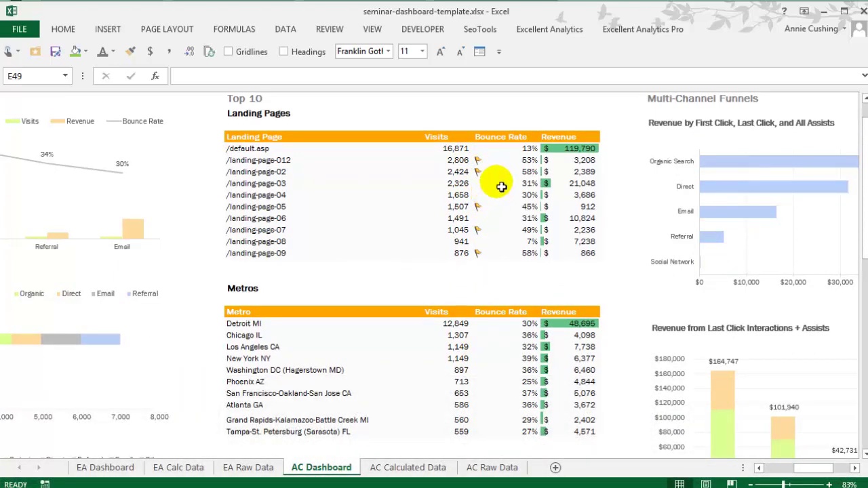
scroll(502, 245, "down", 1)
scroll(503, 246, "down", 2)
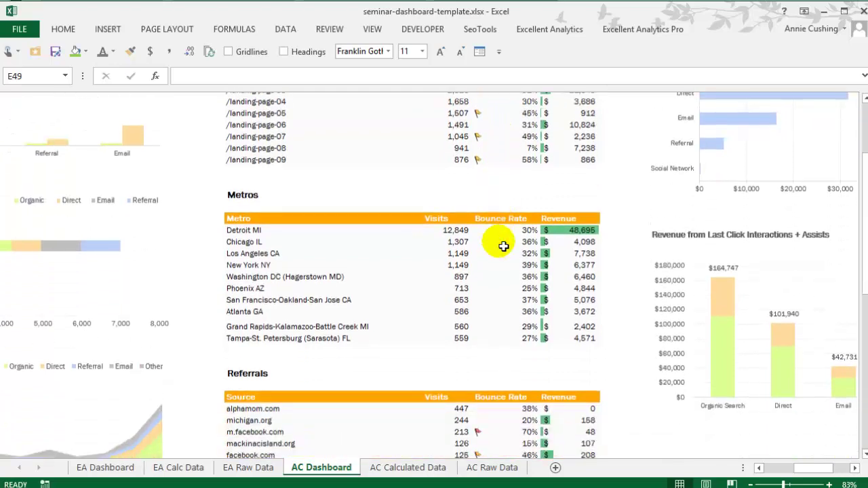
scroll(504, 255, "down", 1)
scroll(504, 257, "up", 4)
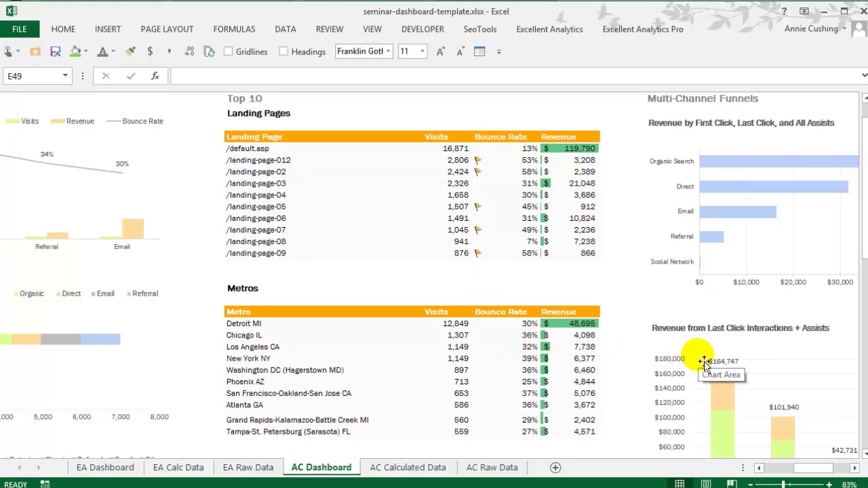
scroll(759, 407, "down", 5)
scroll(814, 441, "right", 1)
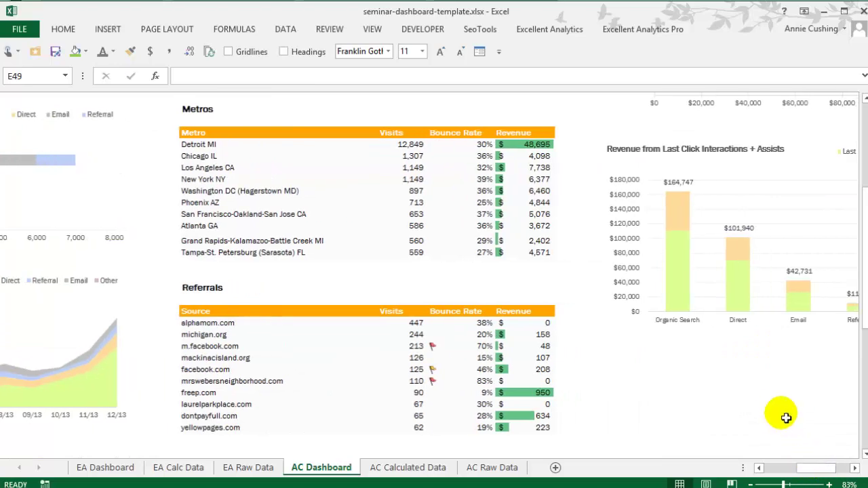
Bring the Multi-Channel Funnels section into view and open its Last Click attribution dropdown.
scroll(773, 418, "up", 7)
left_click_drag(804, 468, 825, 468)
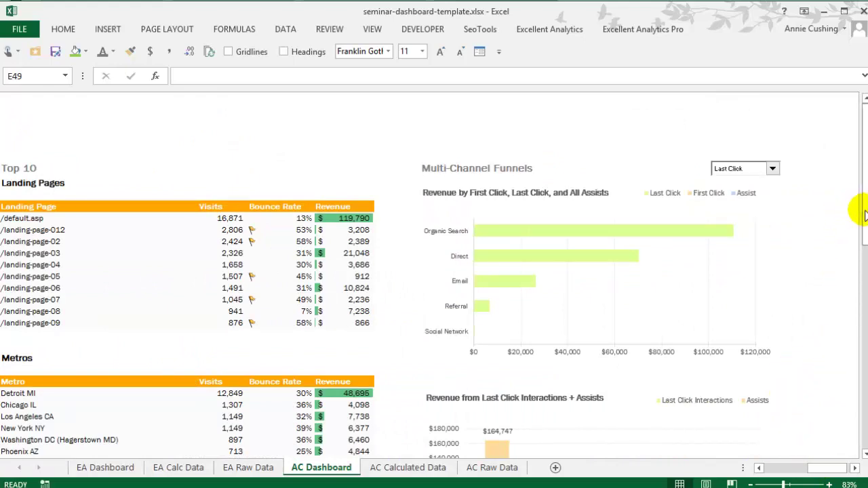
mouse_move(864, 211)
left_mouse_down()
mouse_move(866, 220)
mouse_move(866, 212)
left_mouse_up()
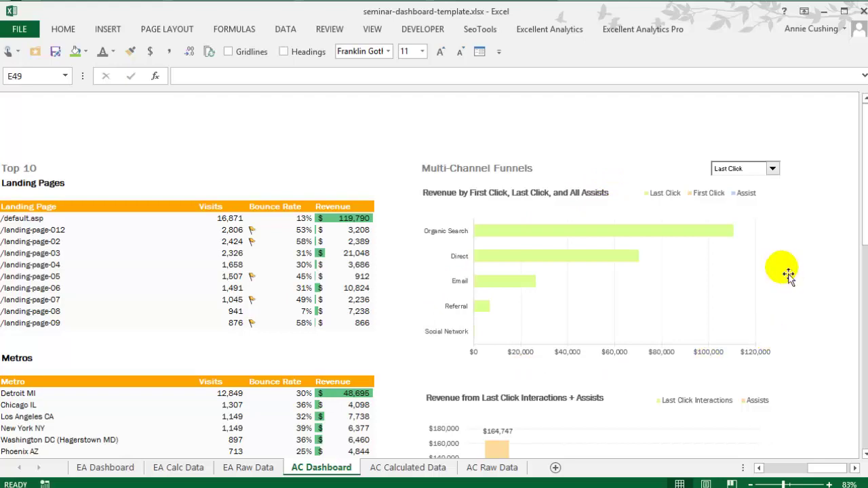
left_click(773, 169)
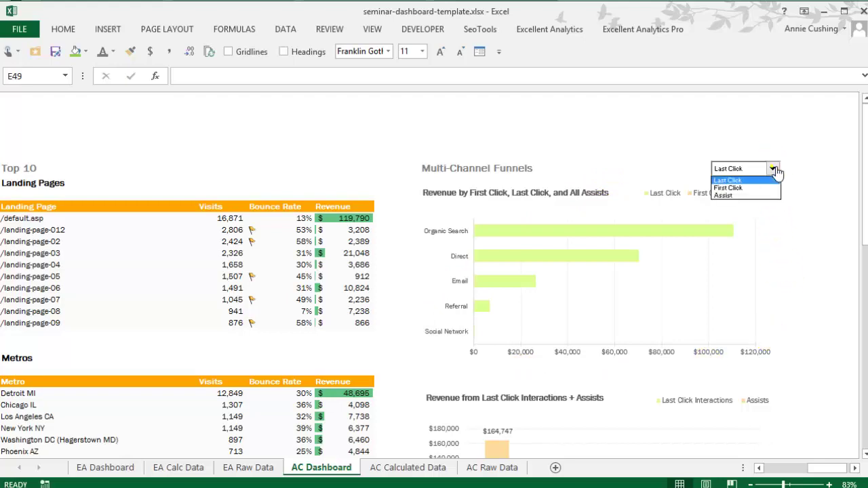
Switch the funnel revenue chart to First Click, then to Assist revenue by channel.
left_click(728, 190)
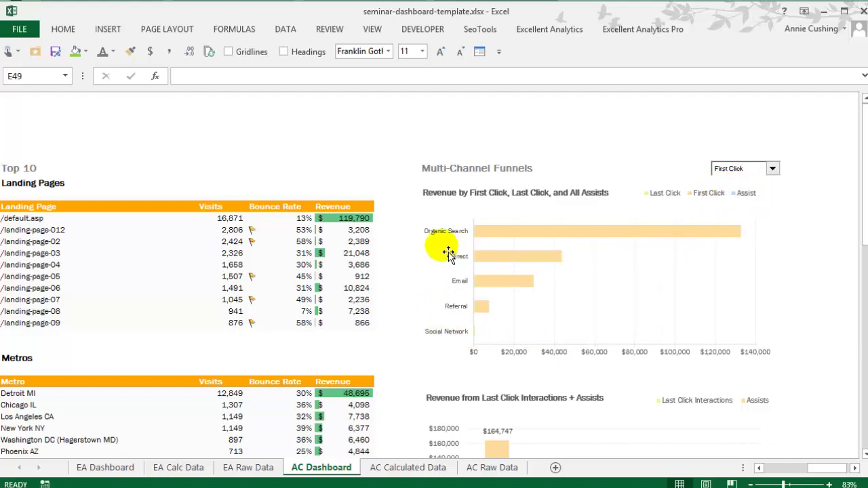
left_click(779, 170)
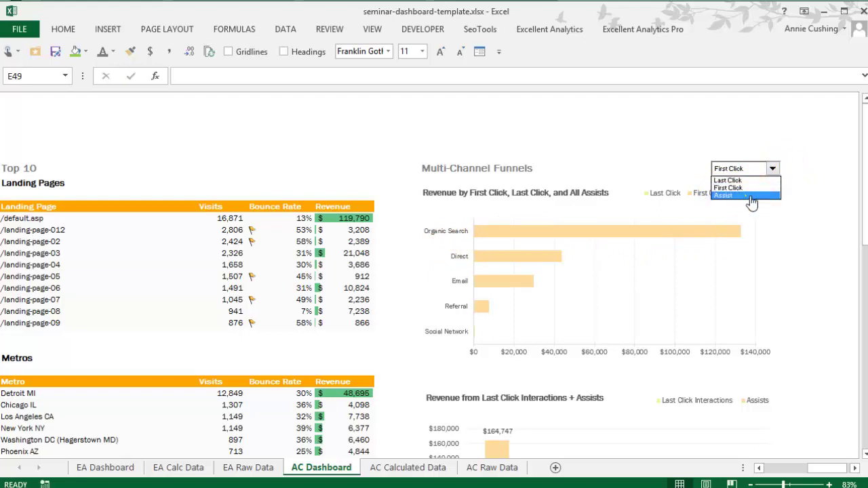
left_click(751, 196)
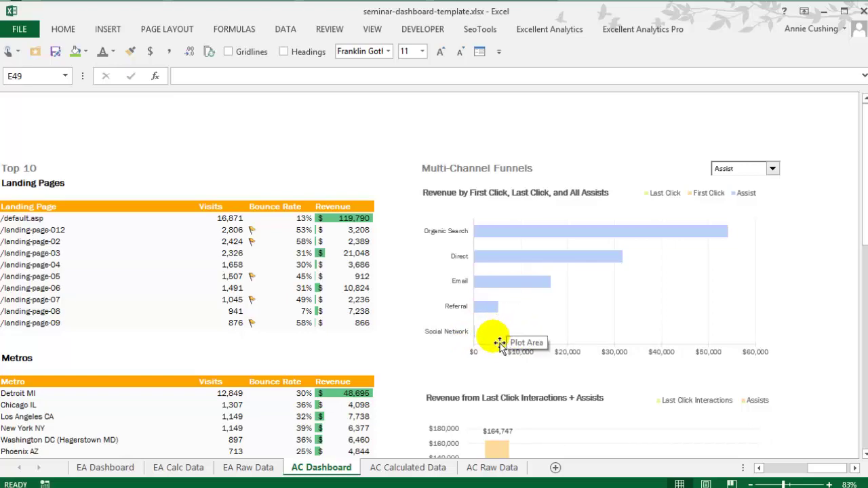
scroll(499, 341, "down", 7)
mouse_move(490, 343)
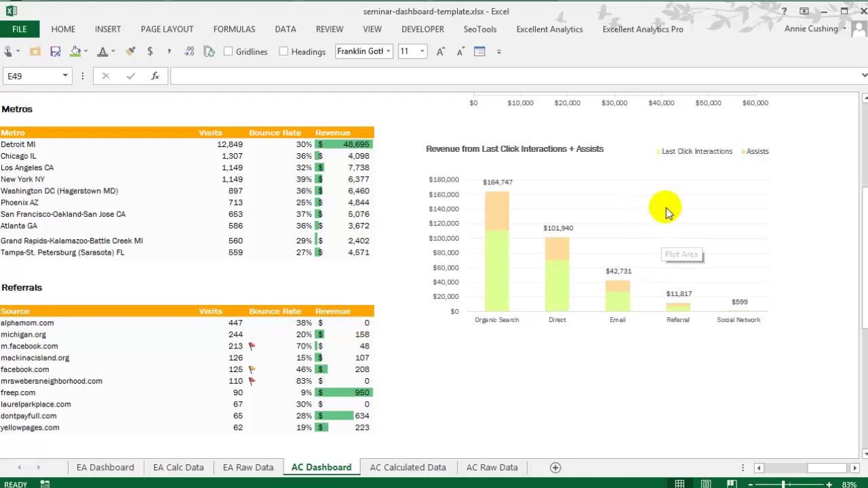
mouse_move(491, 273)
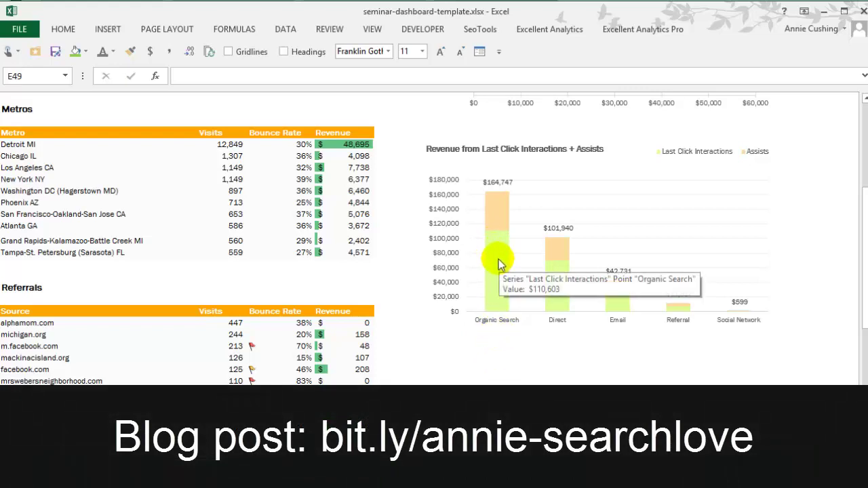
mouse_move(493, 208)
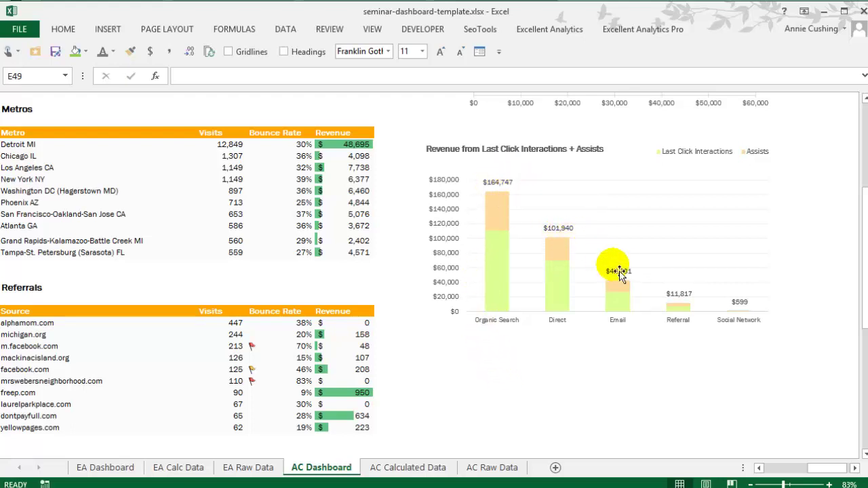
scroll(773, 363, "up", 1)
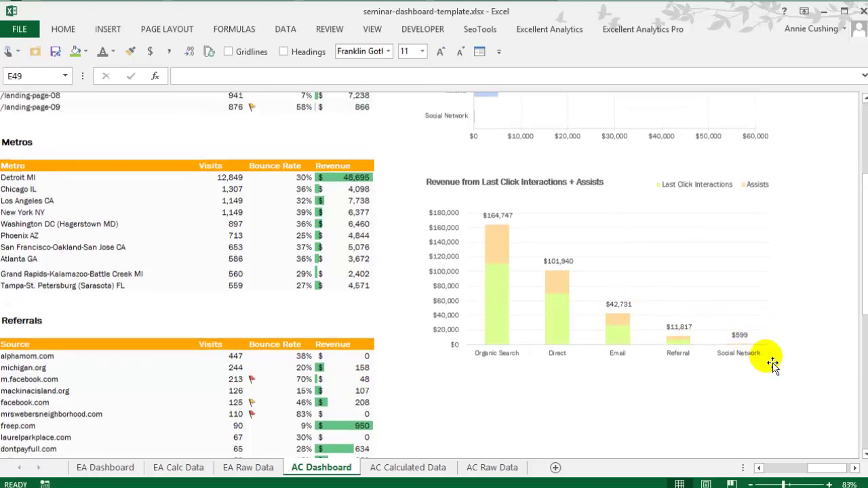
scroll(774, 363, "up", 2)
scroll(704, 382, "down", 2)
scroll(704, 382, "up", 10)
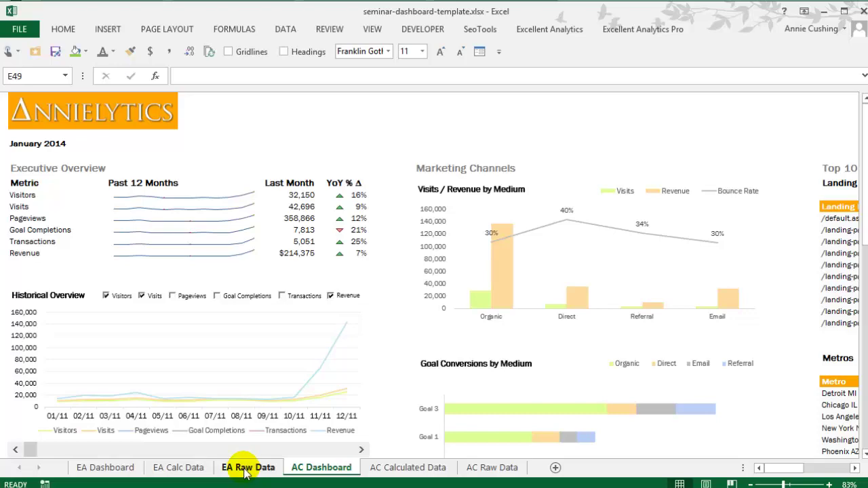
left_click(247, 469)
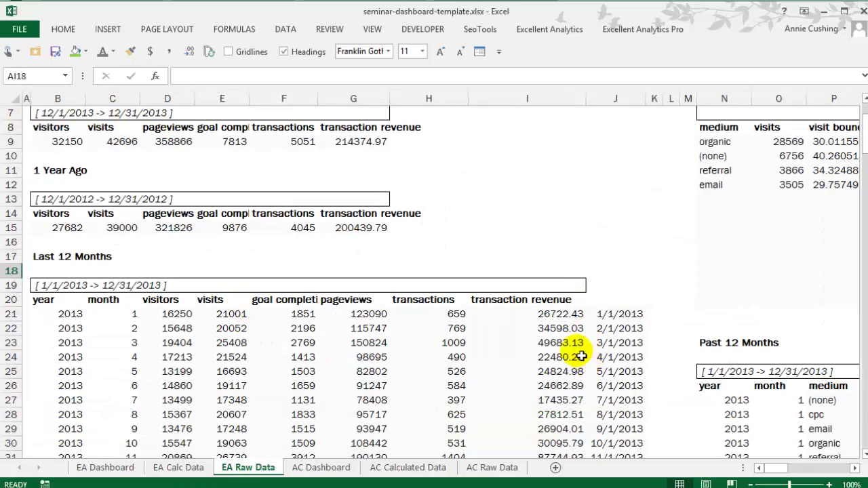
scroll(456, 343, "down", 2)
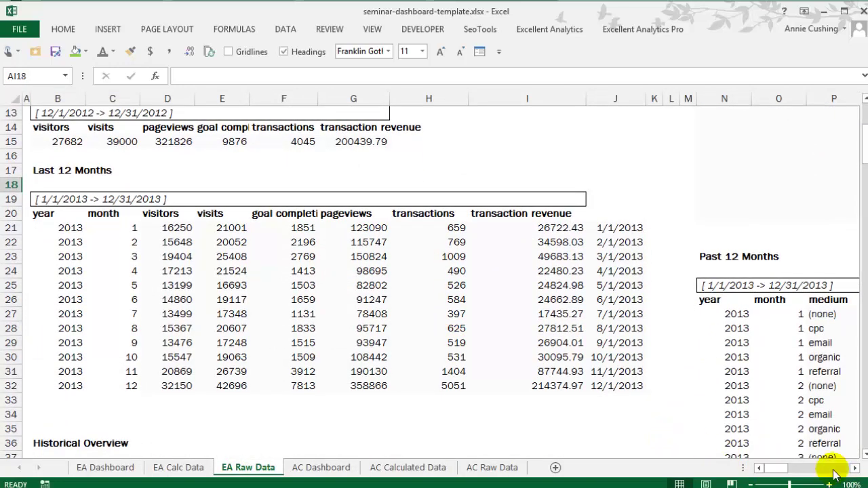
left_click_drag(787, 470, 719, 472)
scroll(453, 341, "up", 4)
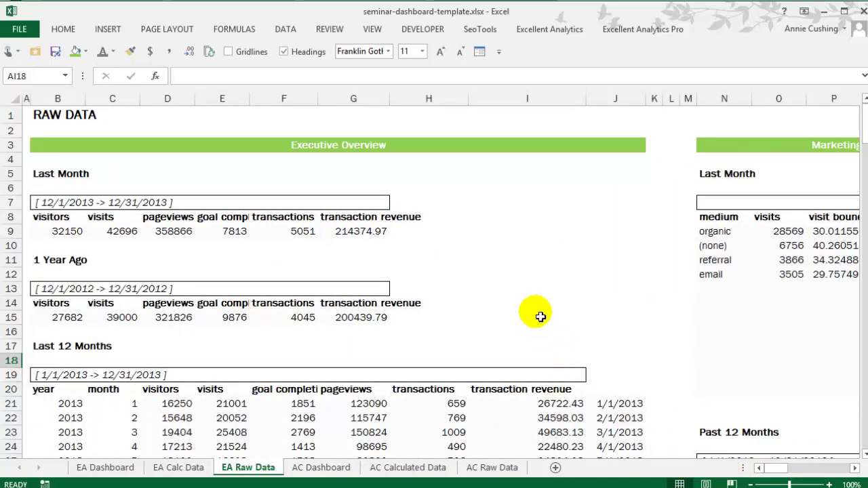
left_click(337, 470)
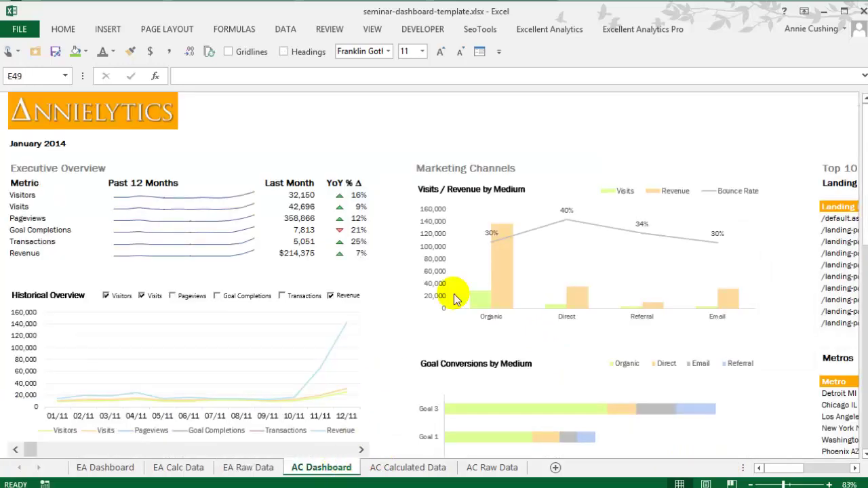